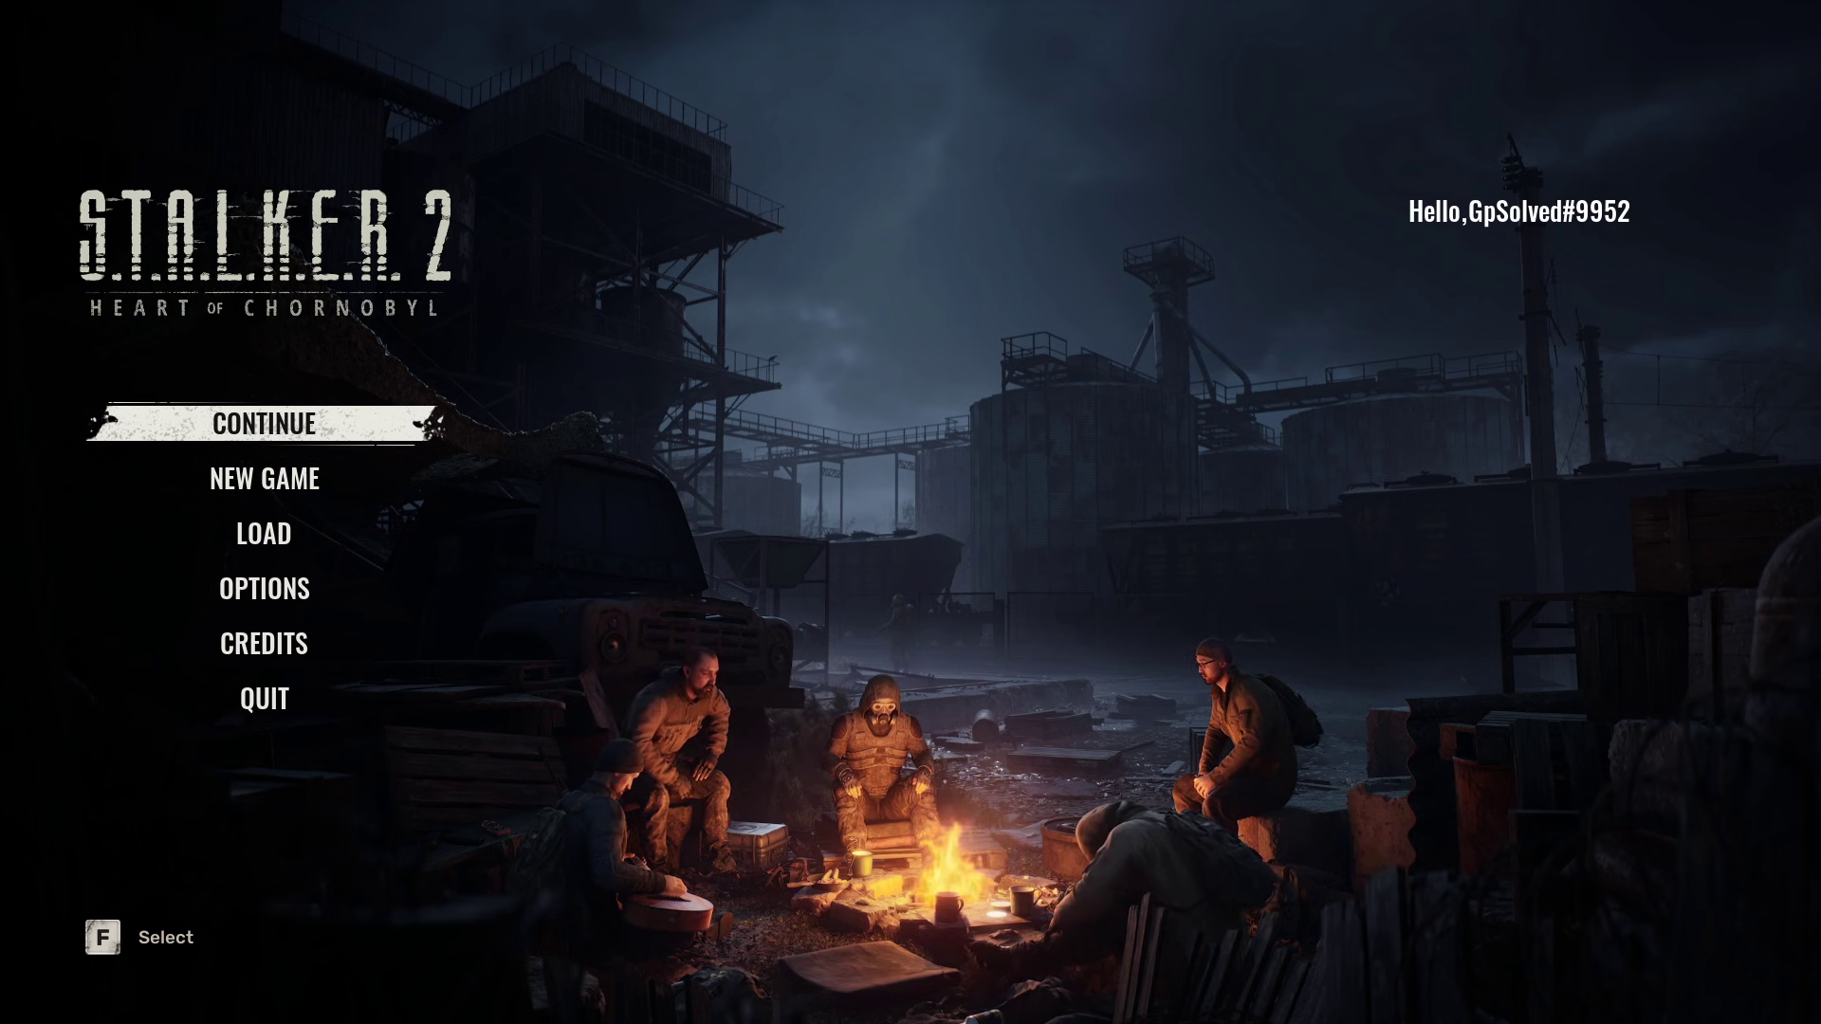
Step: Go from the main menu to Display settings and switch Frame rate to No limits
key(Up)
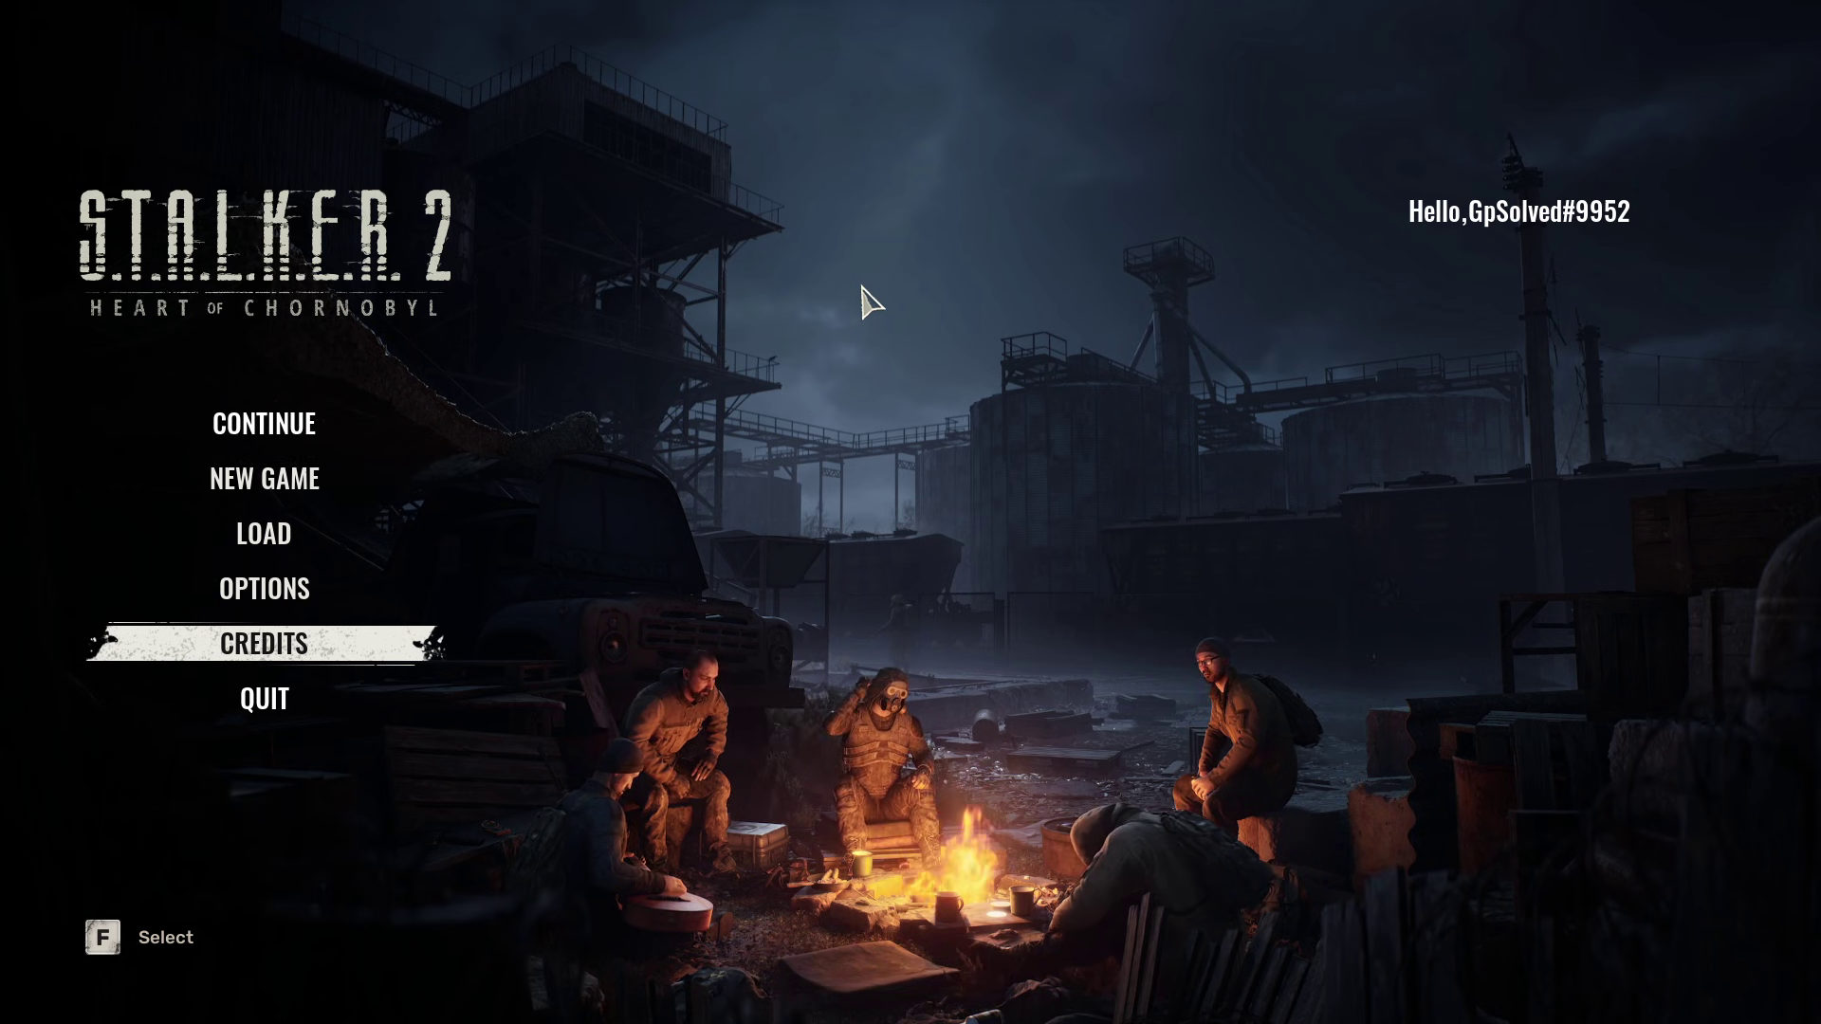
key(Up)
key(Up)
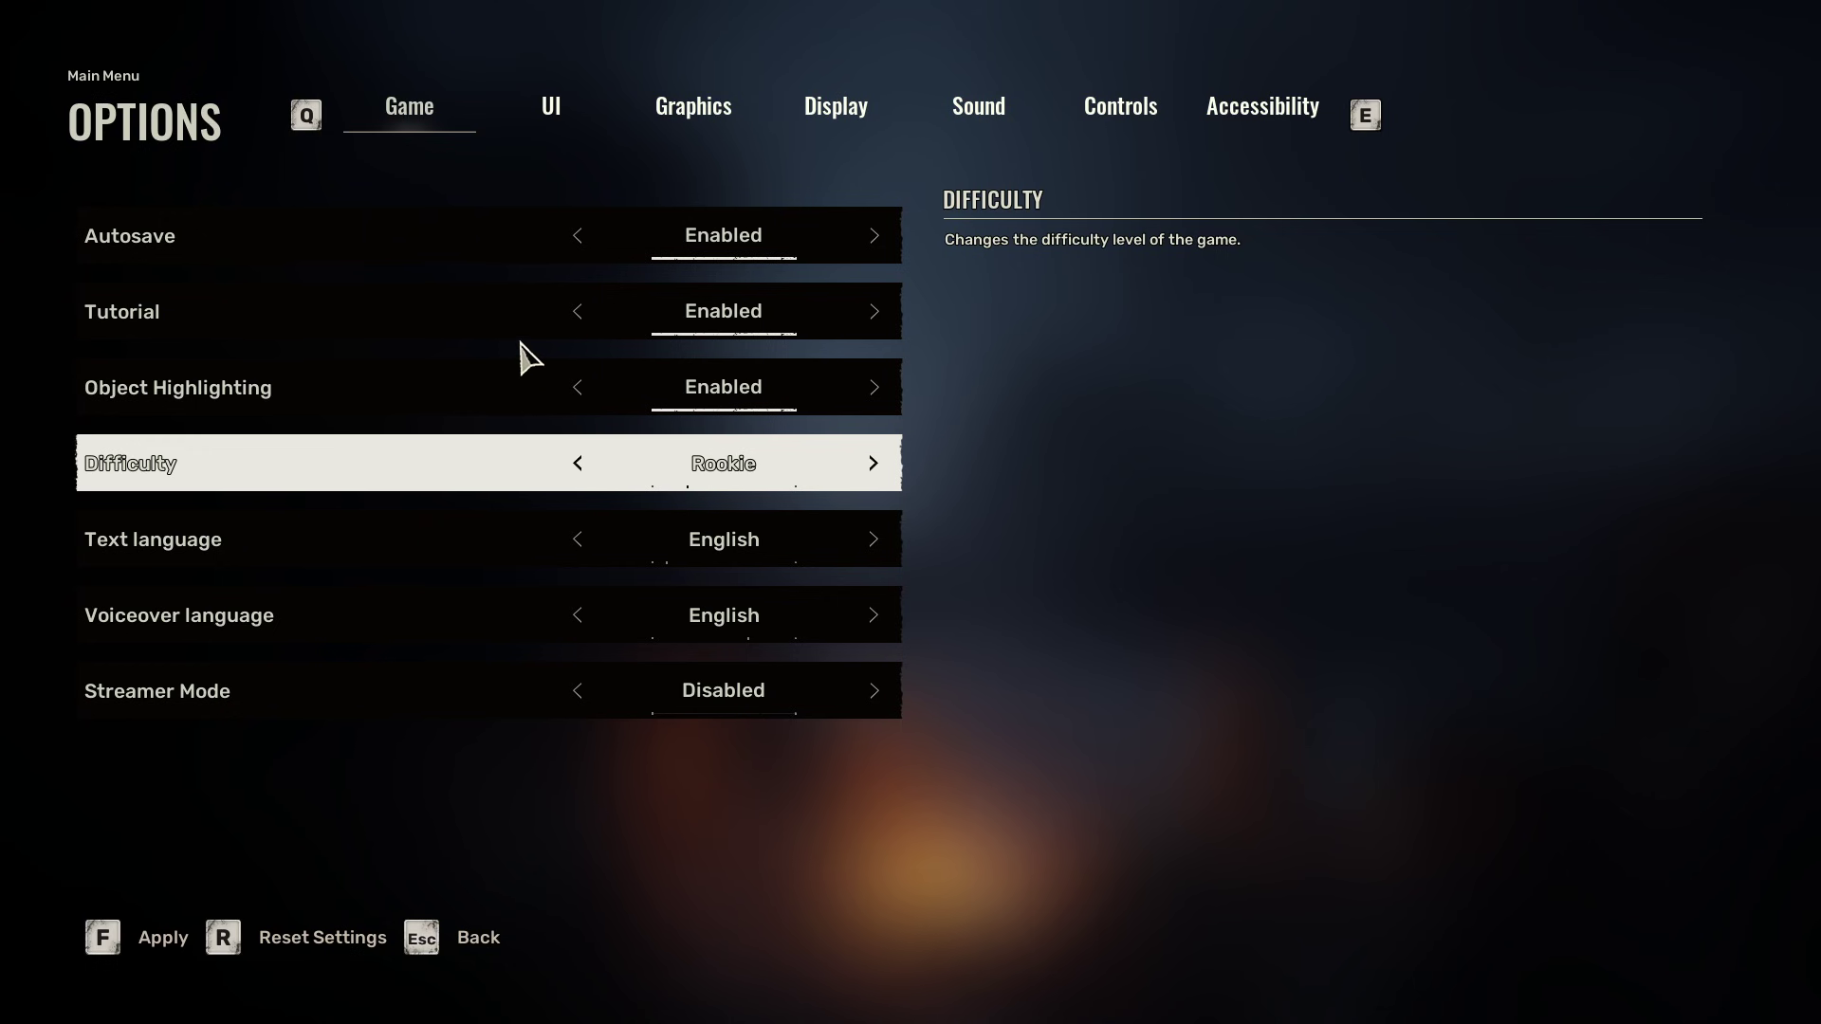
click(836, 107)
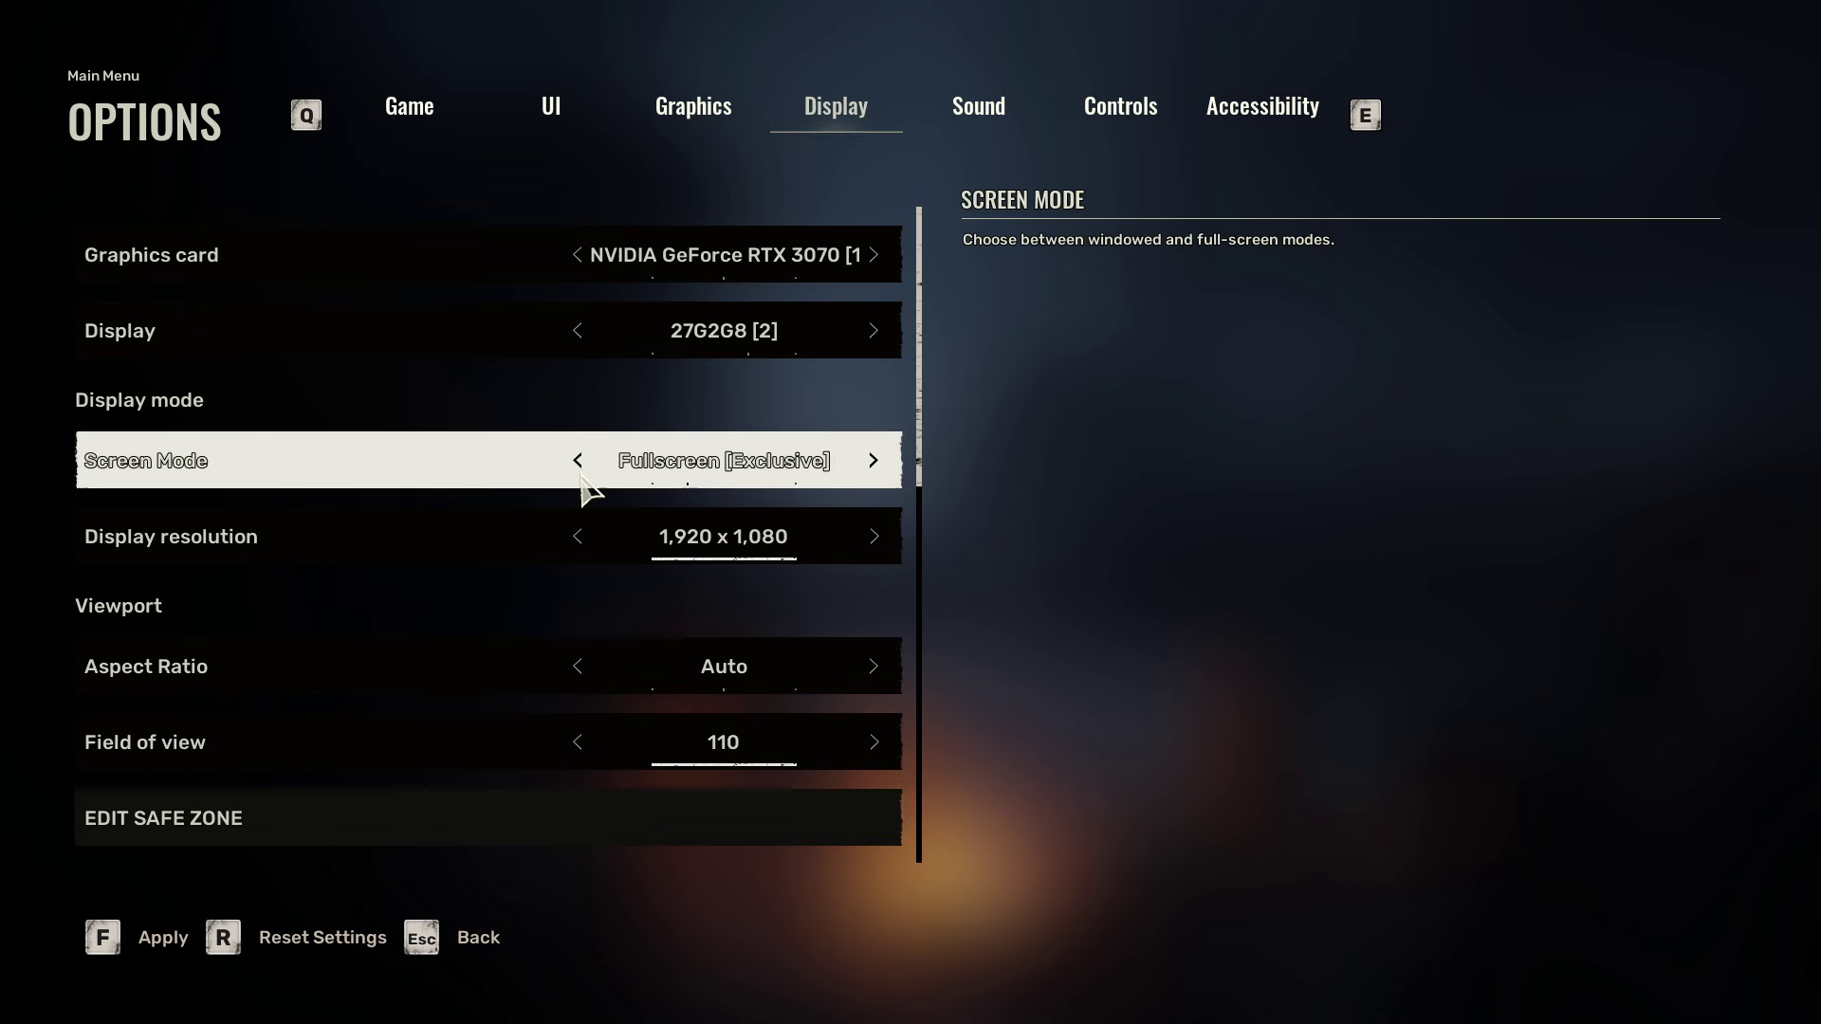
scroll(342, 513, down, 2)
scroll(358, 584, down, 3)
scroll(358, 583, down, 3)
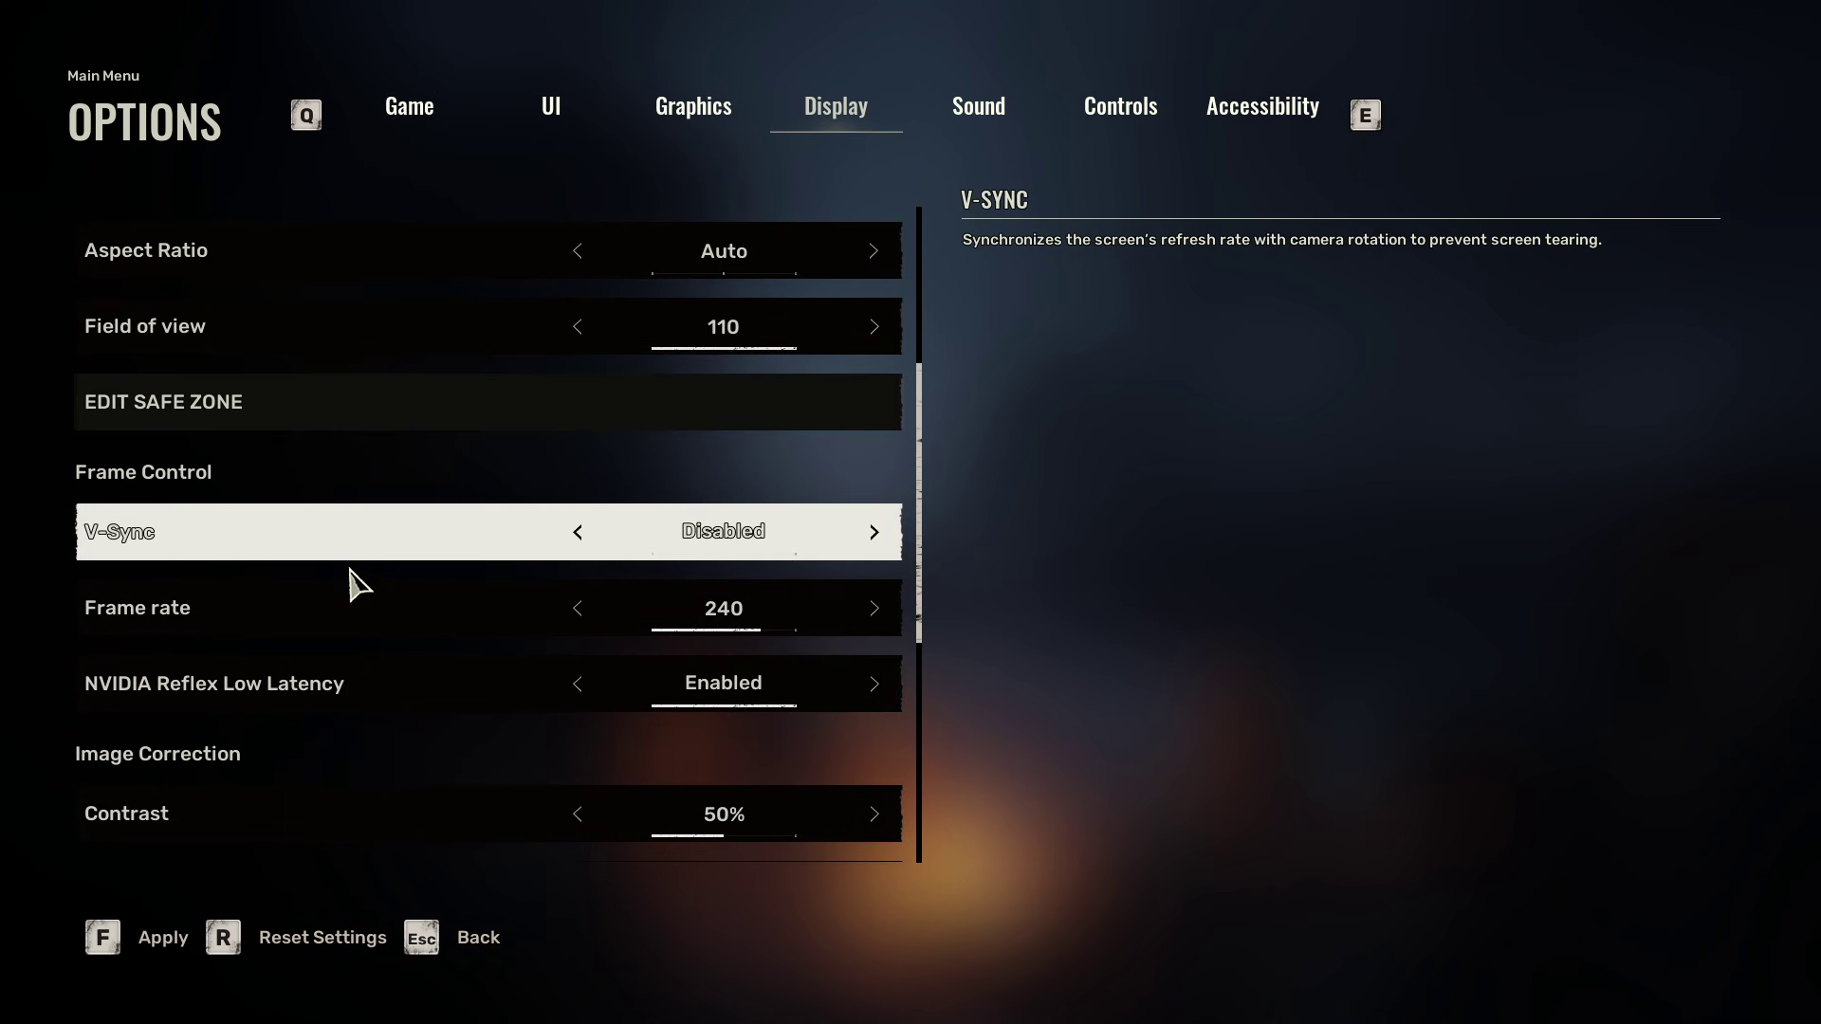
click(874, 599)
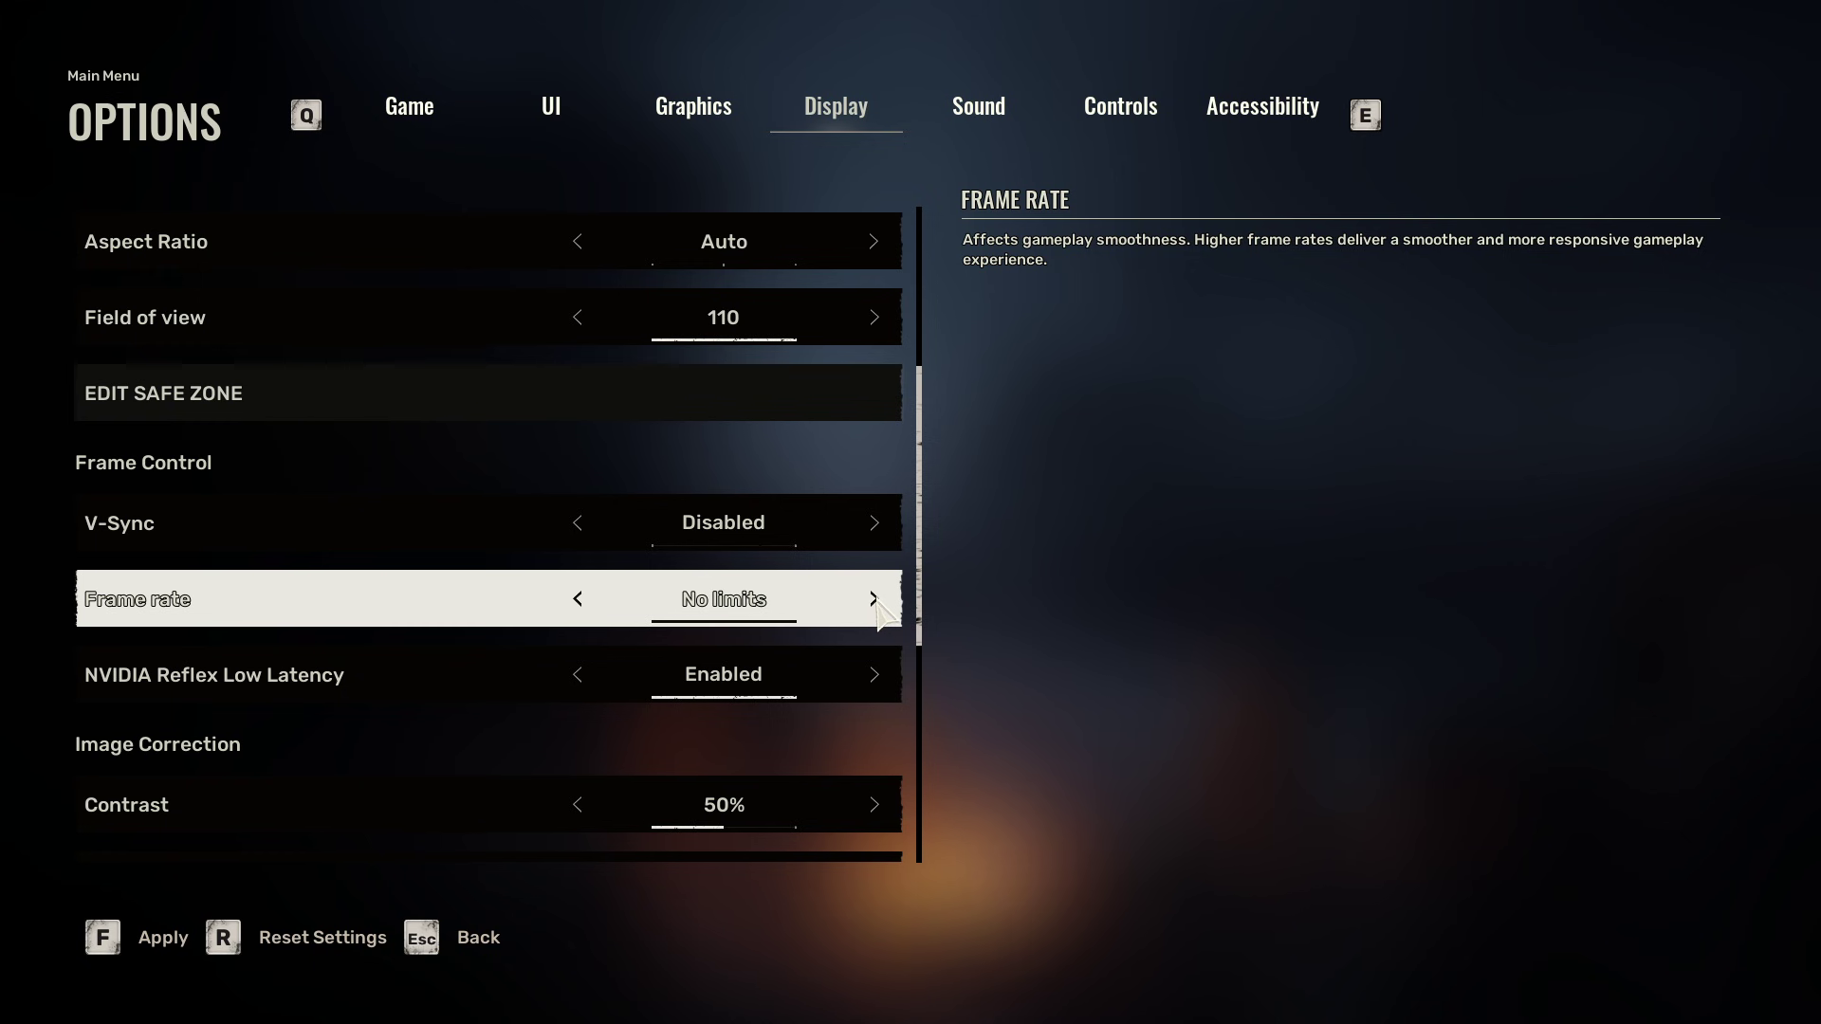
Step: Cycle the Frame rate value through 30, 120 and 60, finally settling on 240
click(875, 598)
click(873, 600)
click(874, 600)
click(874, 599)
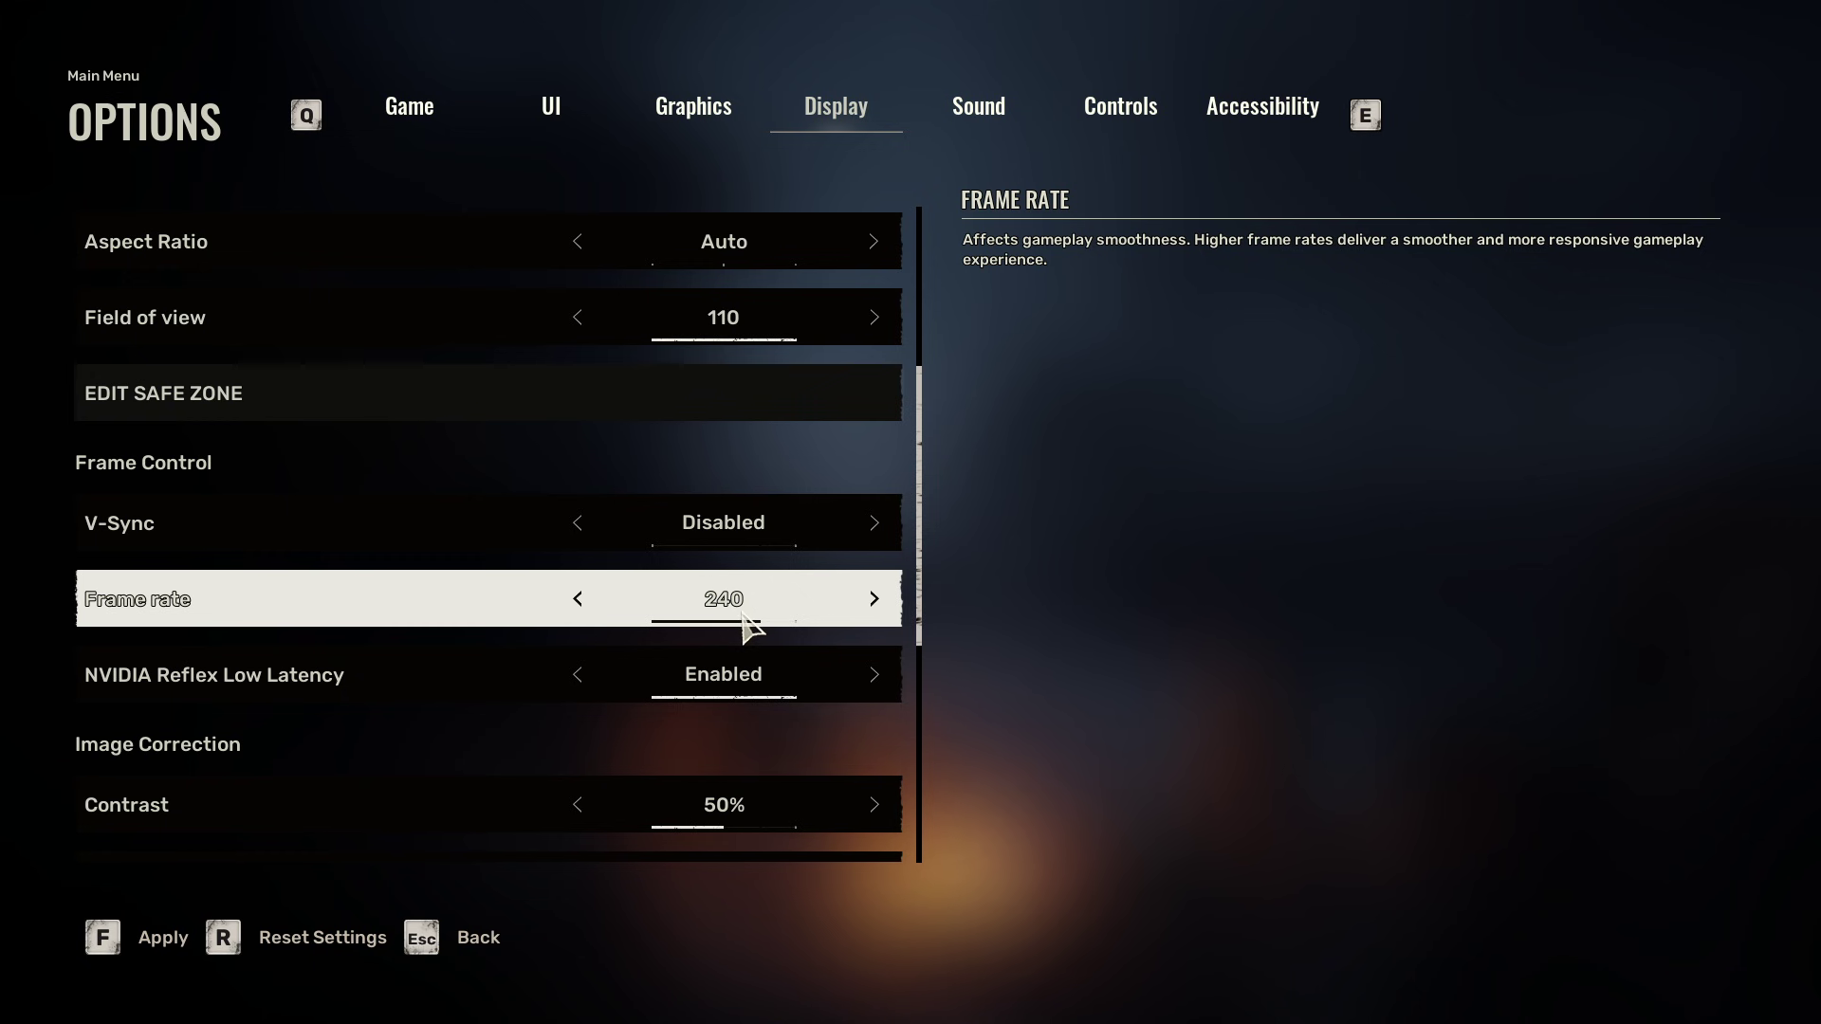
click(579, 599)
click(579, 600)
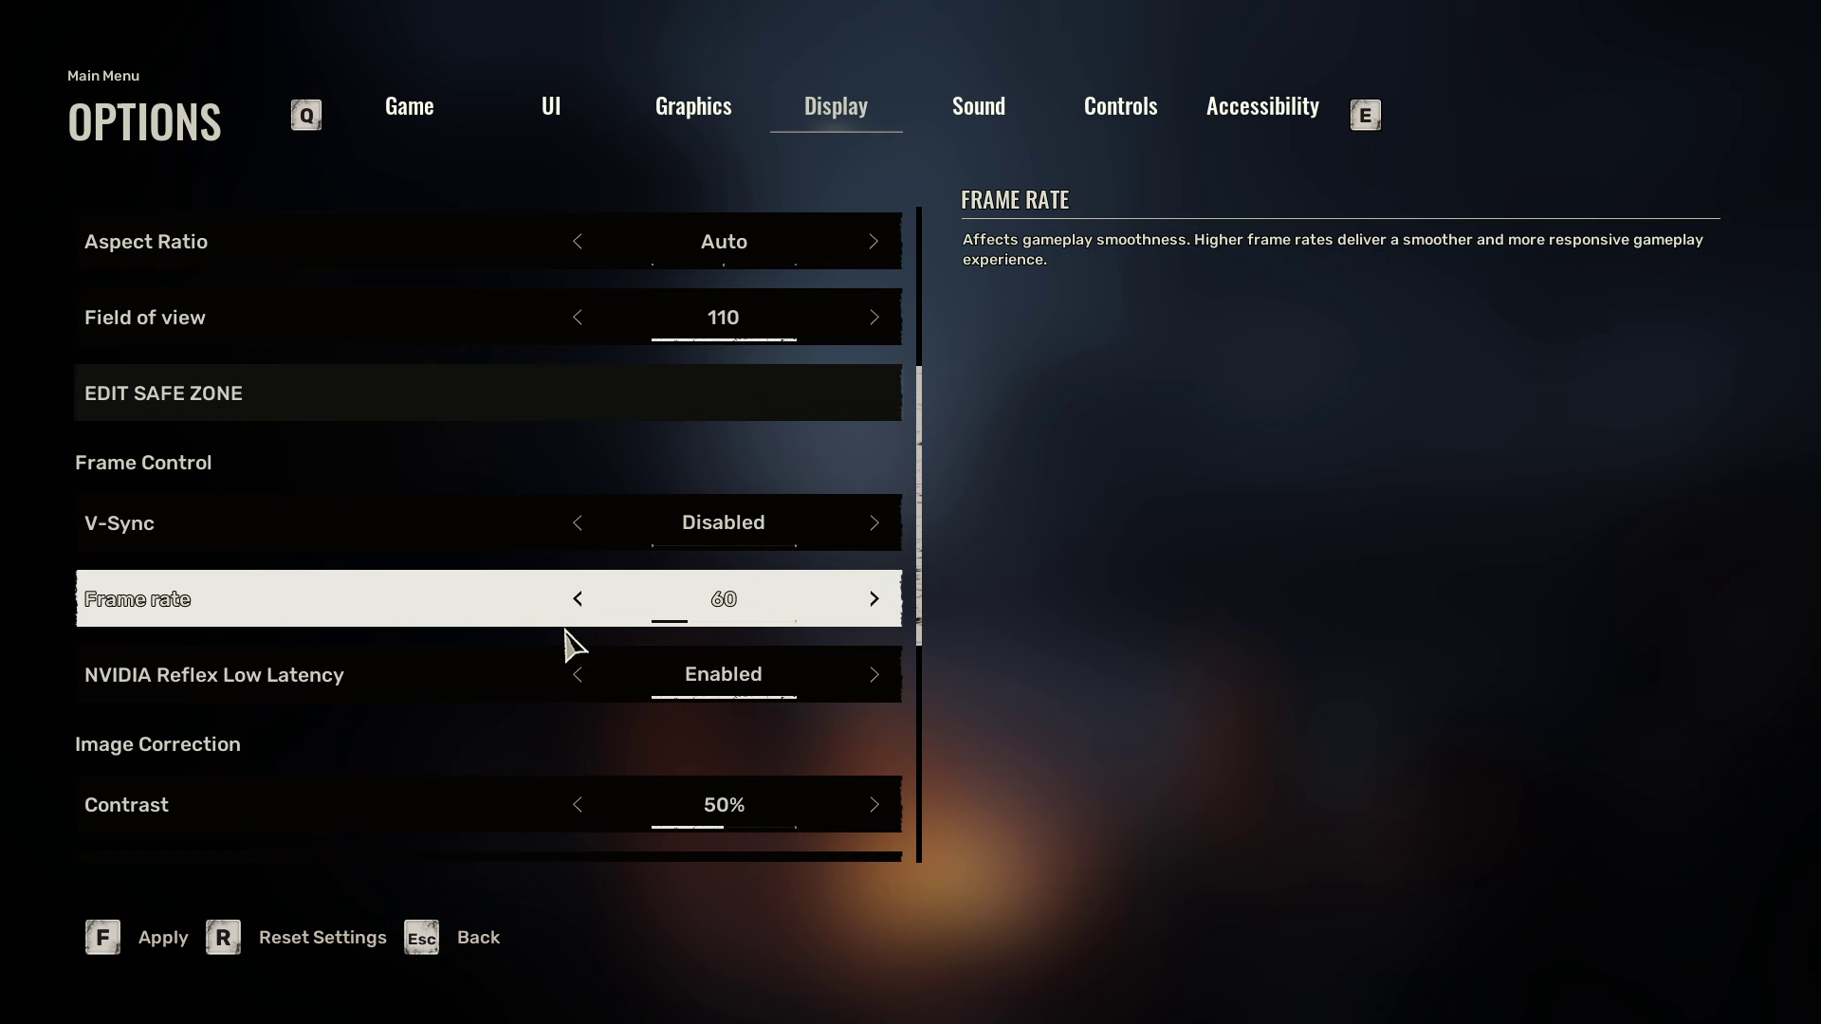
click(578, 604)
click(875, 599)
click(578, 598)
click(876, 599)
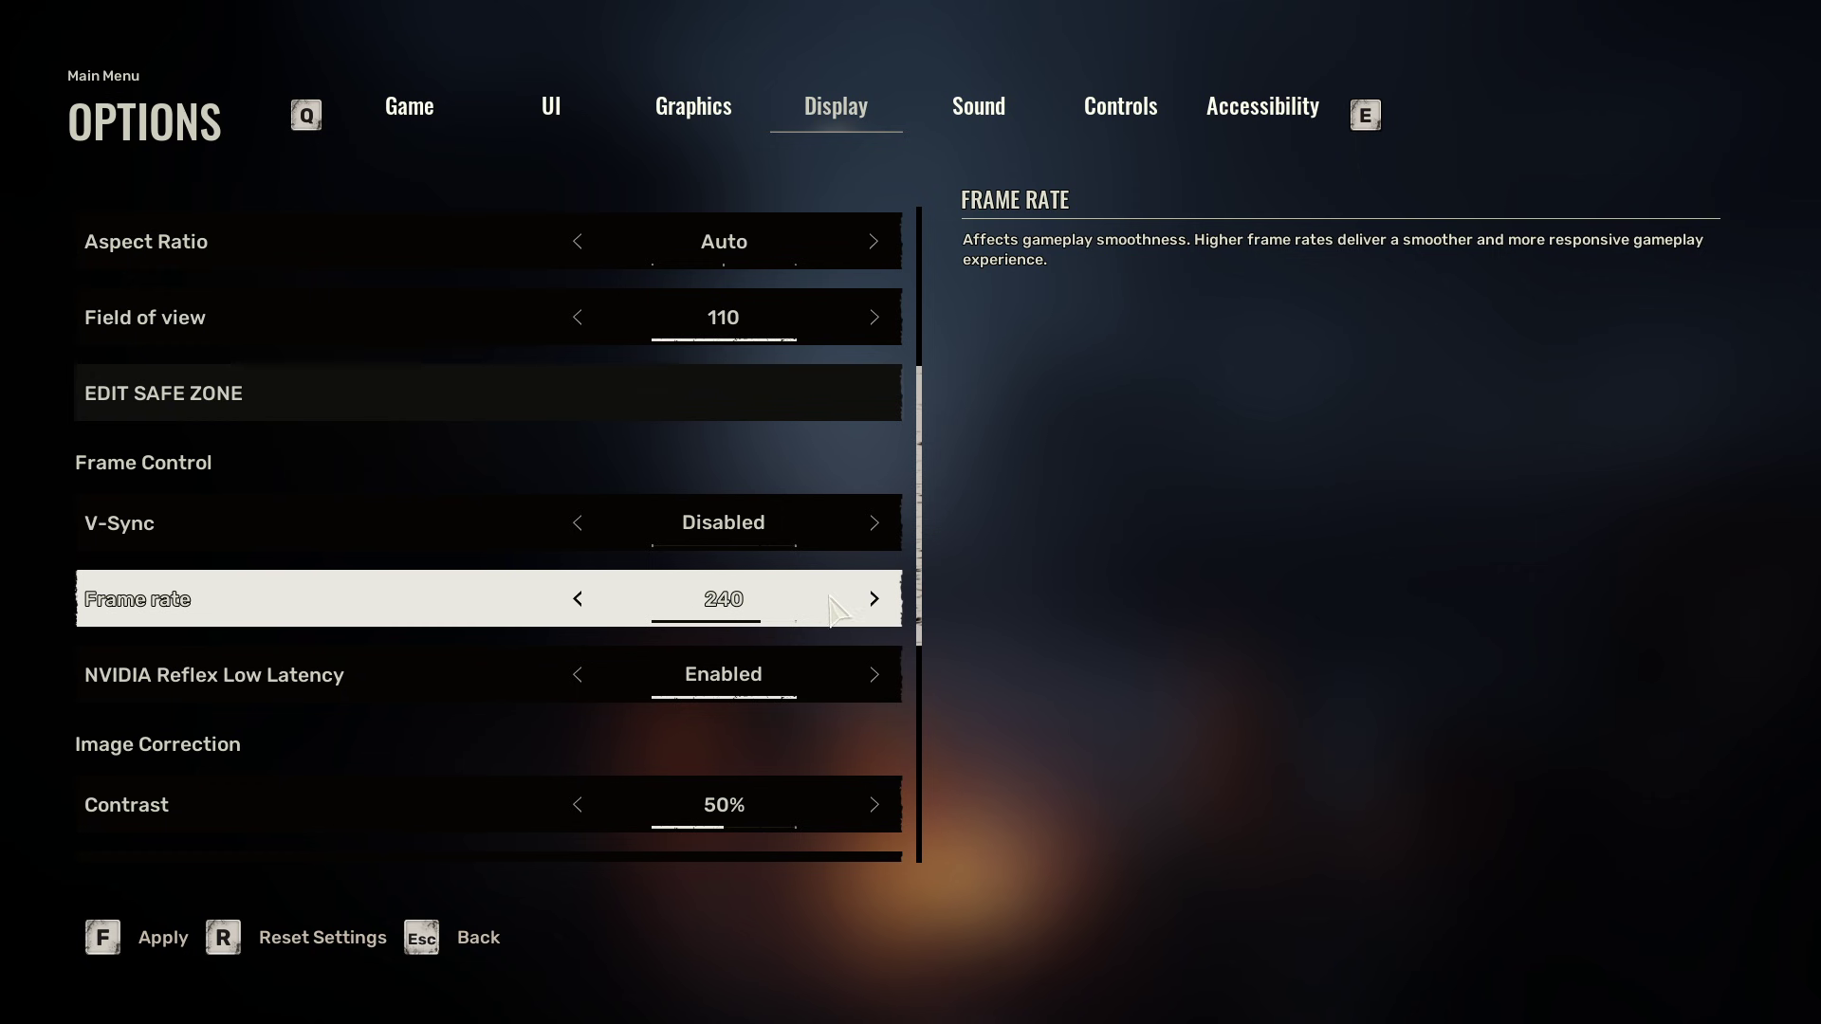